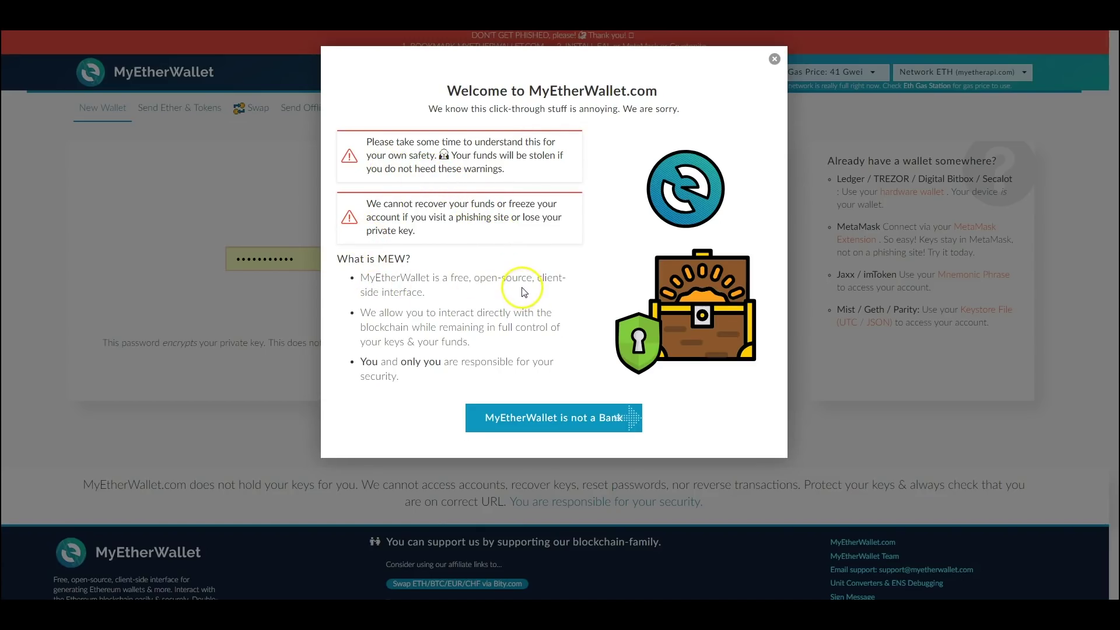
Page through the 'not a Bank', 'Interface' and 'WTF is a Blockchain?' introduction screens.
left_click(529, 427)
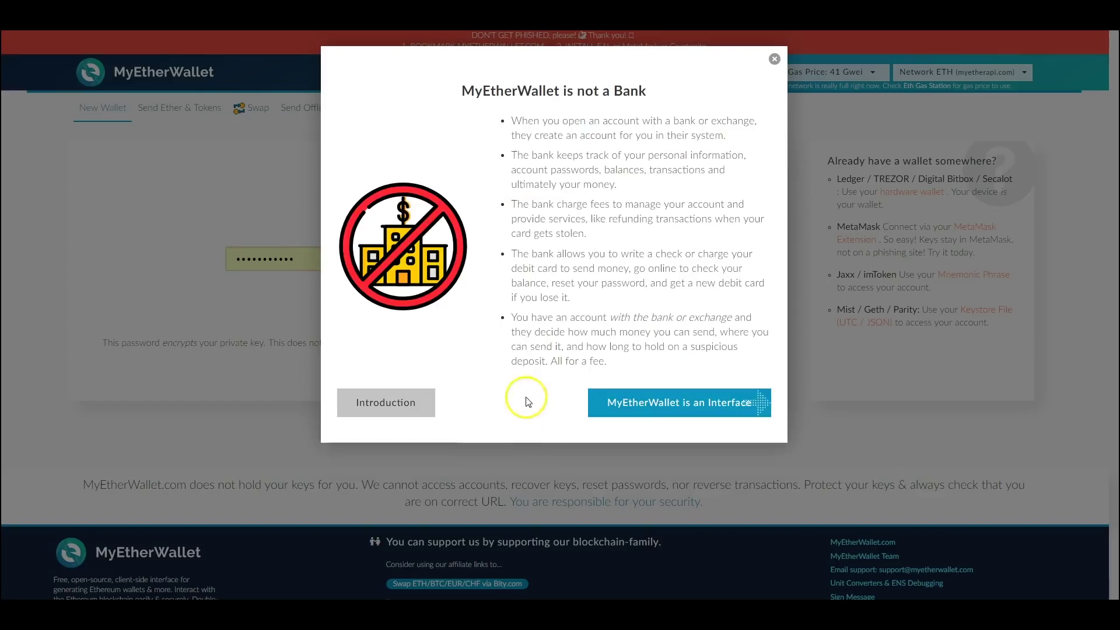
left_click(637, 402)
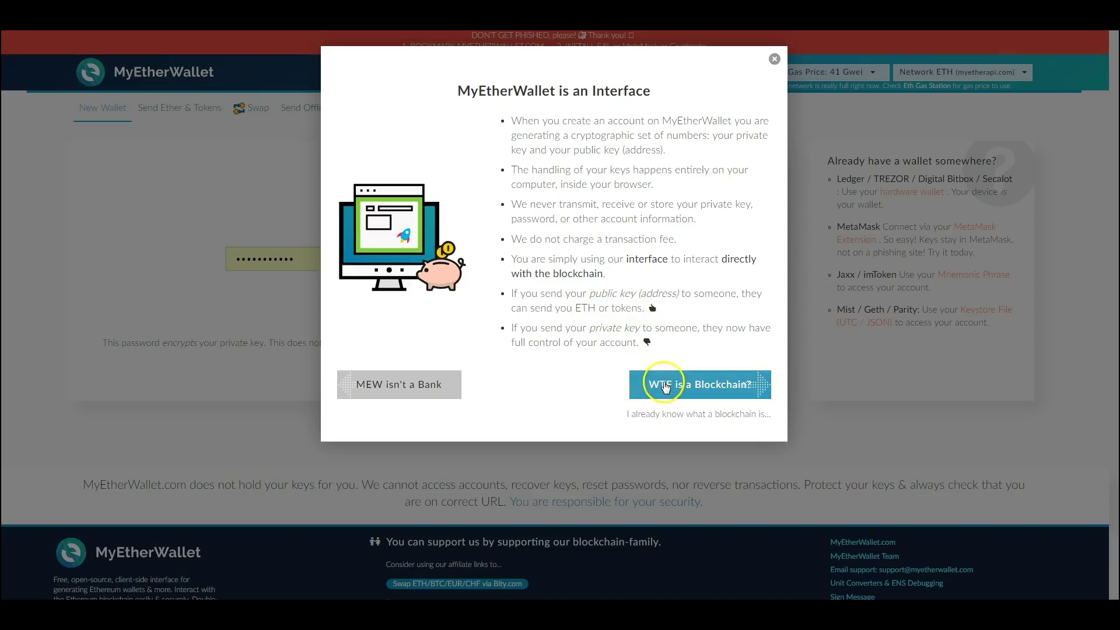
left_click(665, 386)
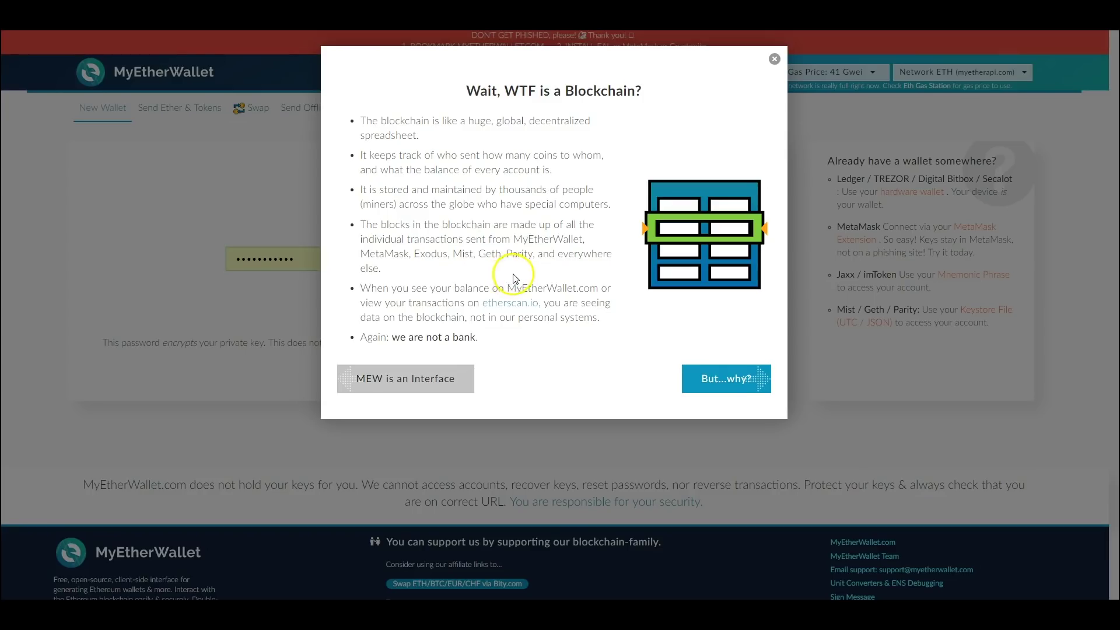
left_click(725, 378)
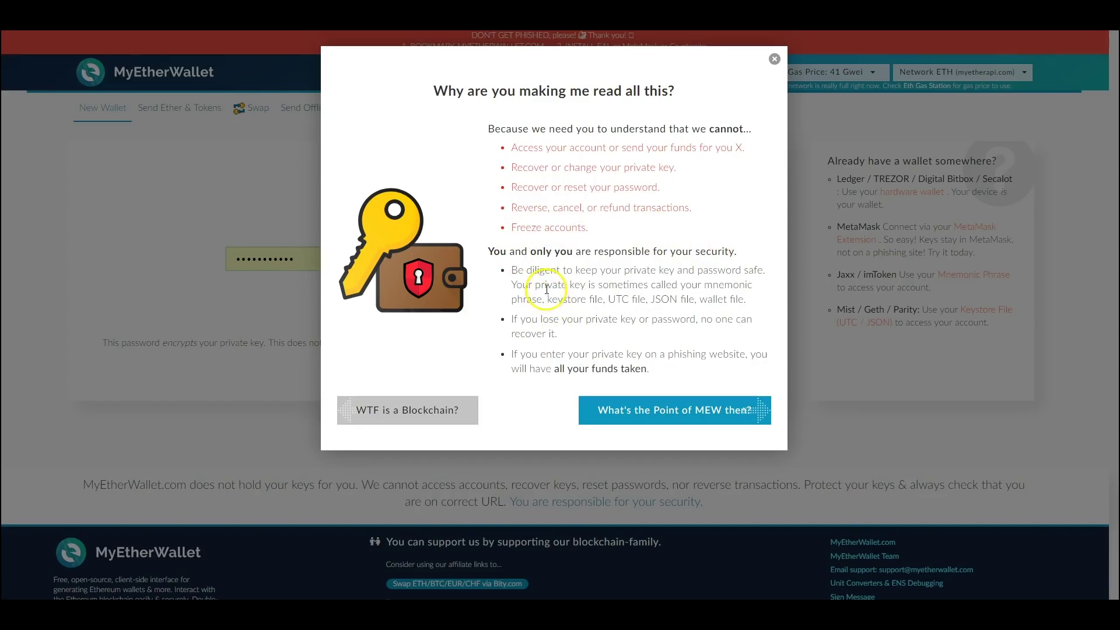
Read the point-of-MEW, phishing, scam and loss tips, then close the finished guide.
left_click(620, 411)
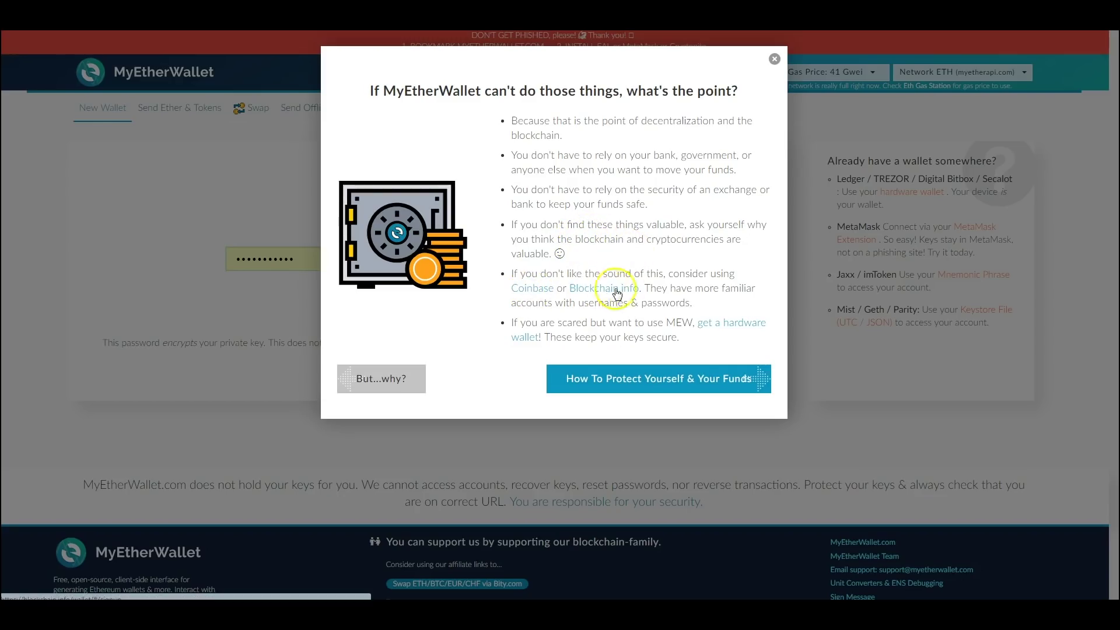
left_click(617, 380)
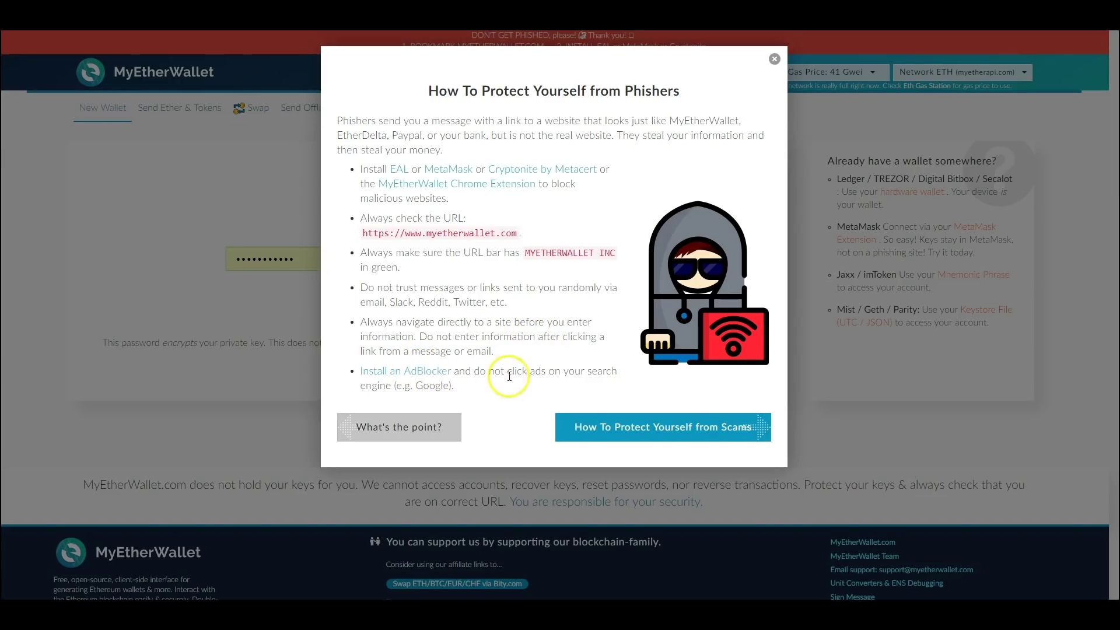
left_click(610, 430)
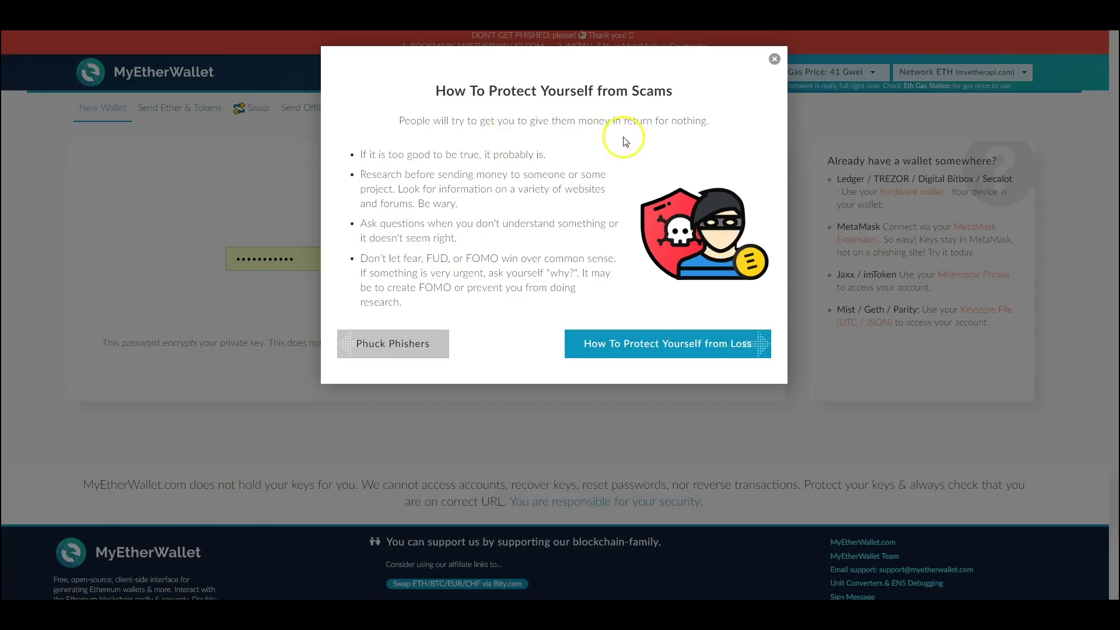
left_click(611, 345)
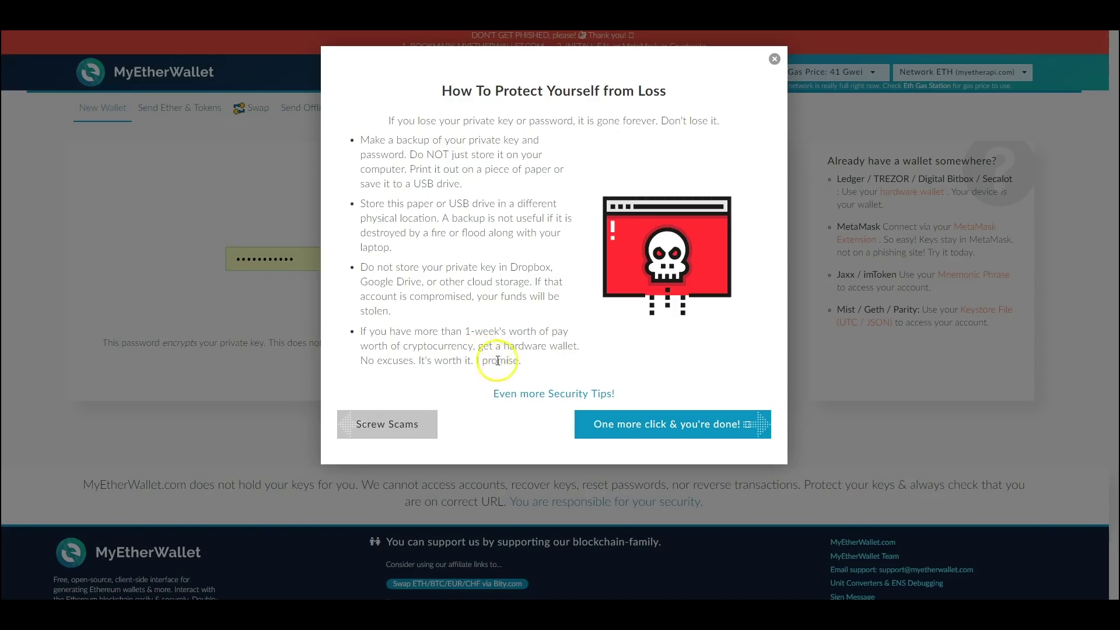
left_click(639, 424)
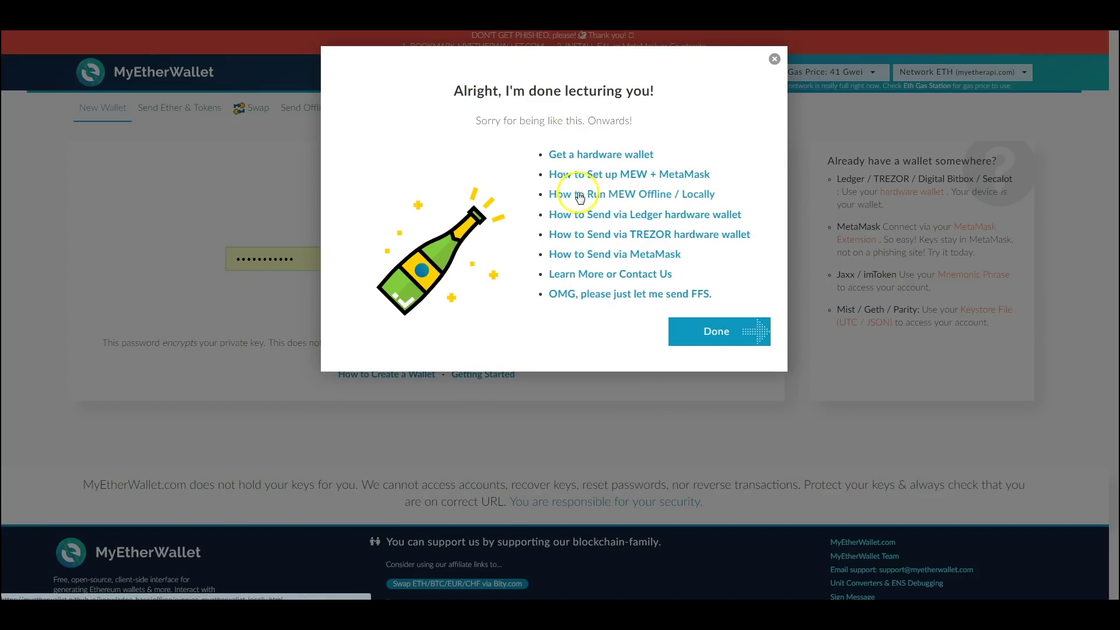
left_click(688, 331)
Re-enter the wallet password, reveal it to check, and download the keystore file.
left_click(299, 253)
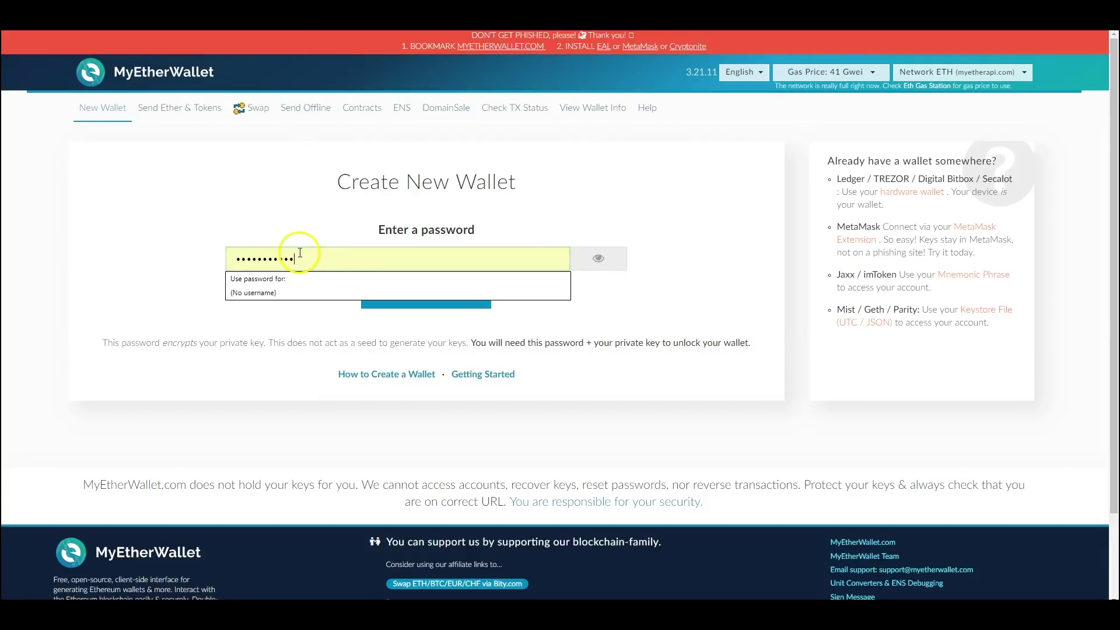
double_click(300, 253)
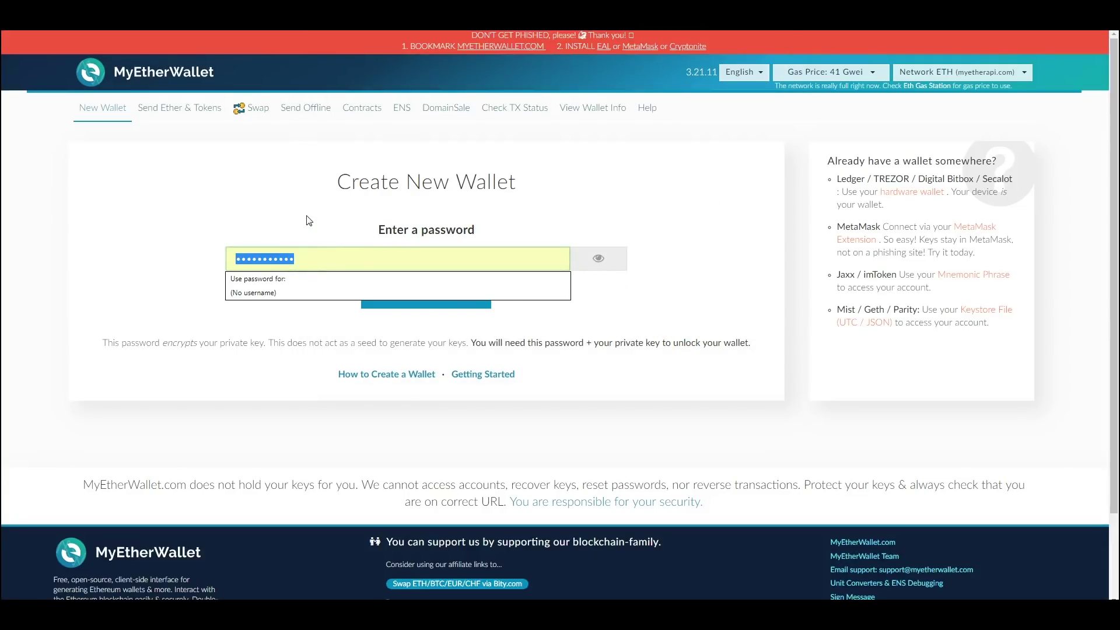
type("a")
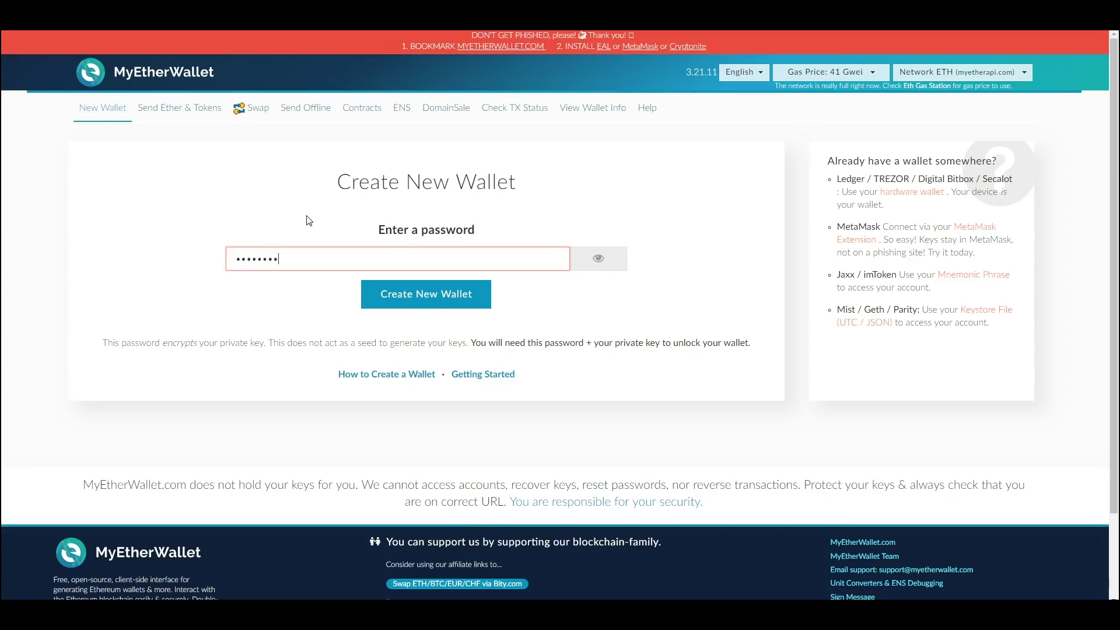
left_click(594, 260)
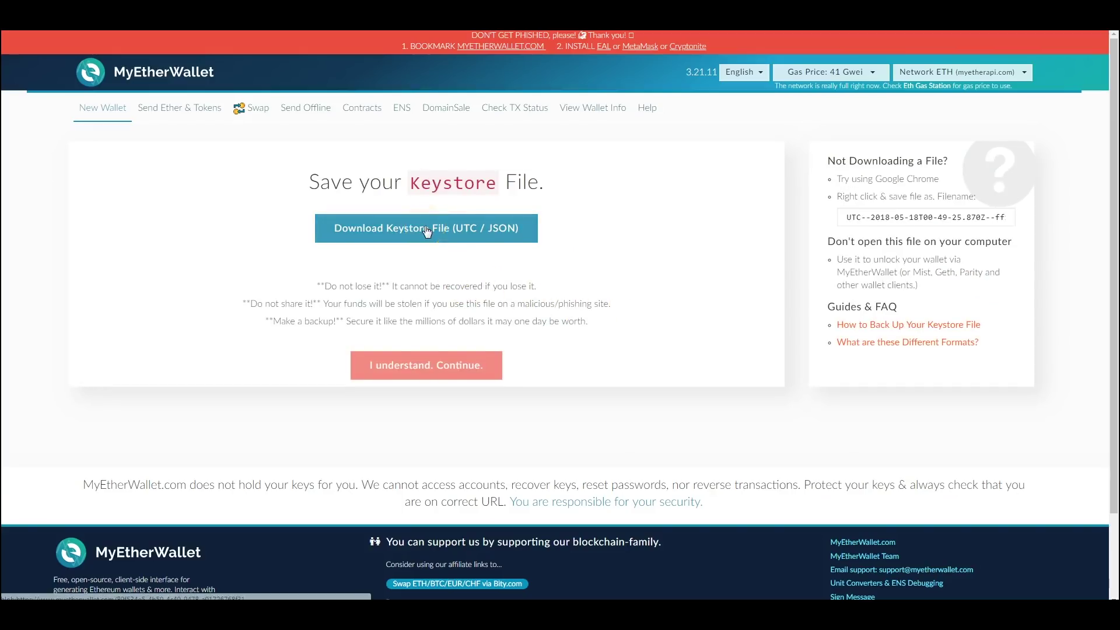
left_click(427, 231)
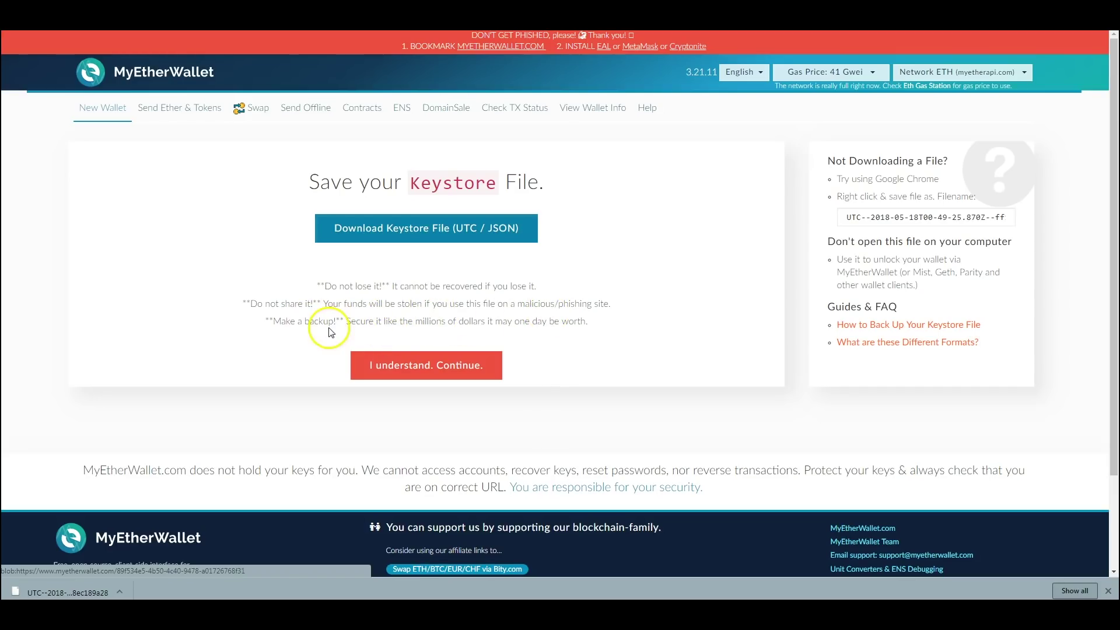
Copy the private key to the clipboard, then choose Private Key on the unlock page.
left_click(402, 364)
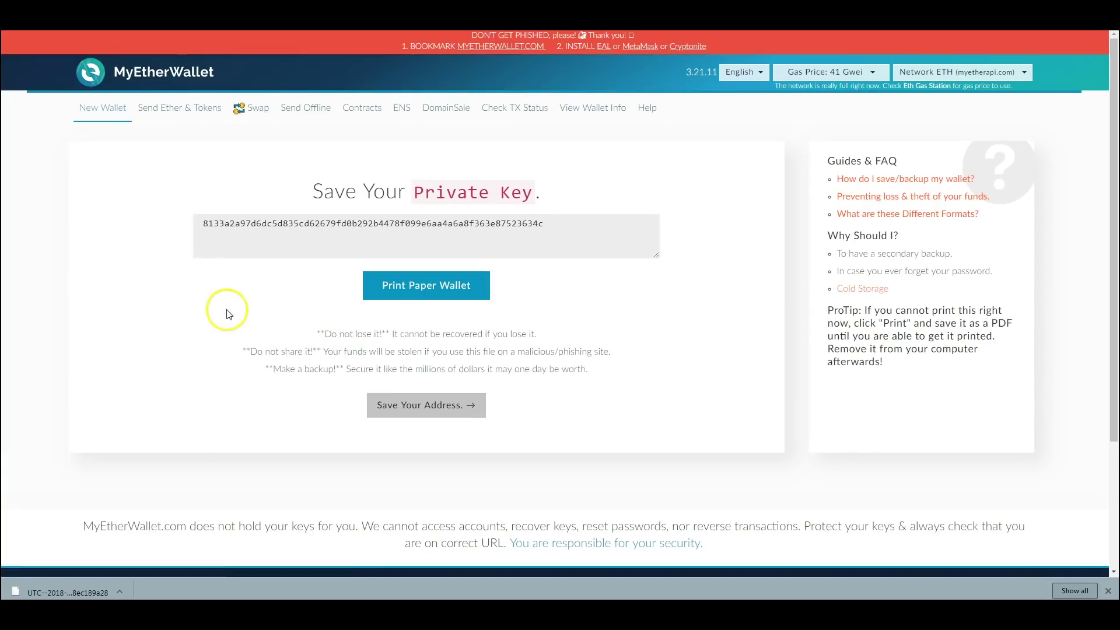
left_click(302, 230)
right_click(310, 227)
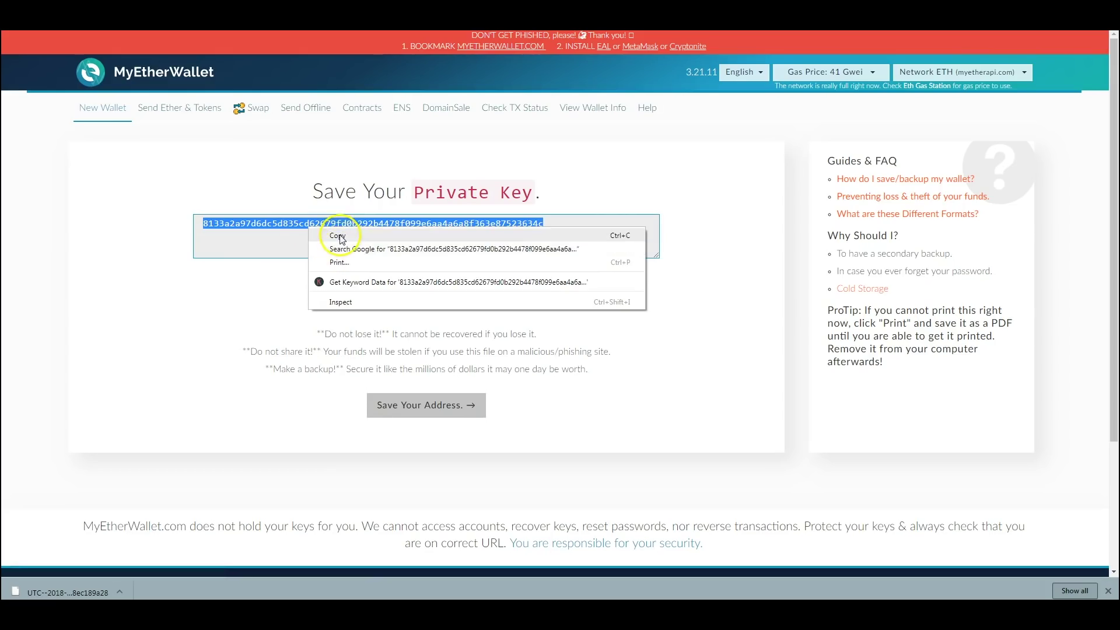
left_click(327, 233)
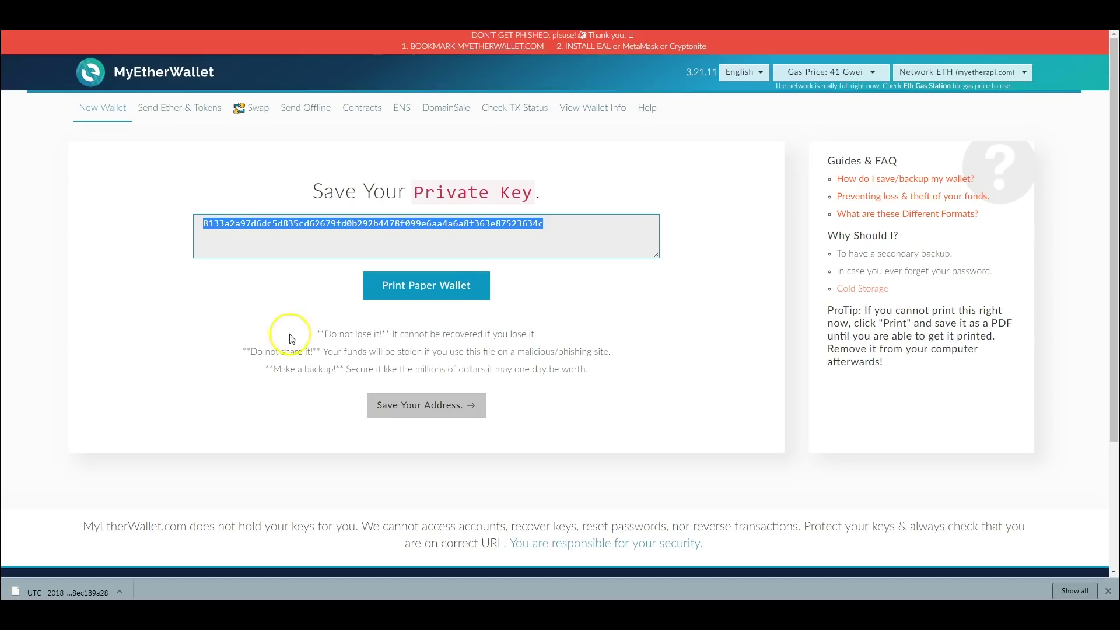
left_click(412, 411)
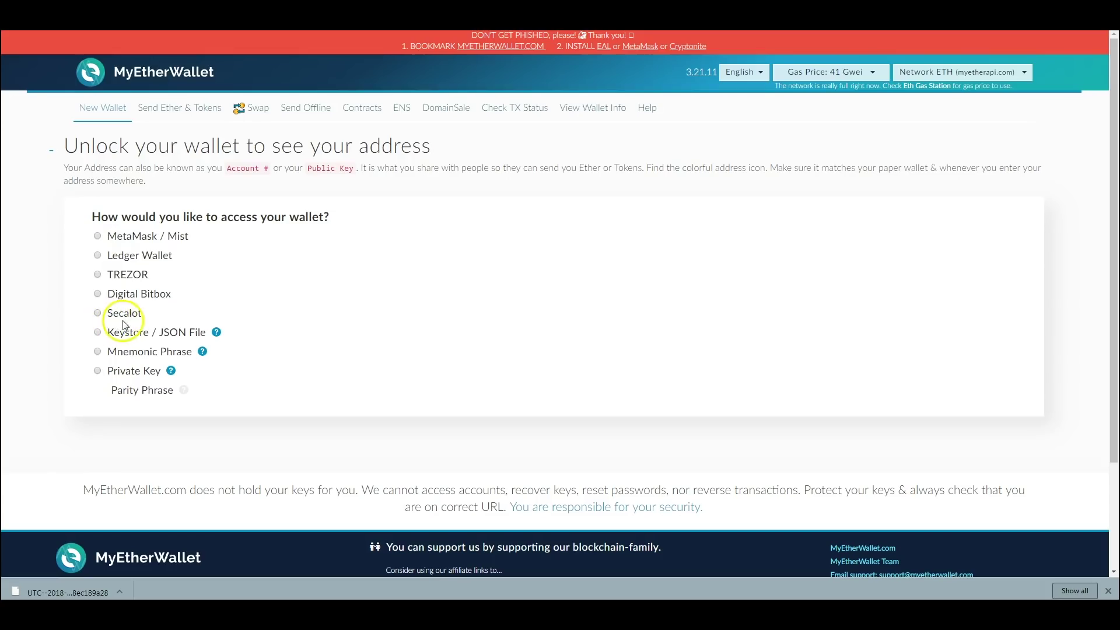
left_click(96, 371)
Paste the copied private key and unlock the wallet.
left_click(460, 372)
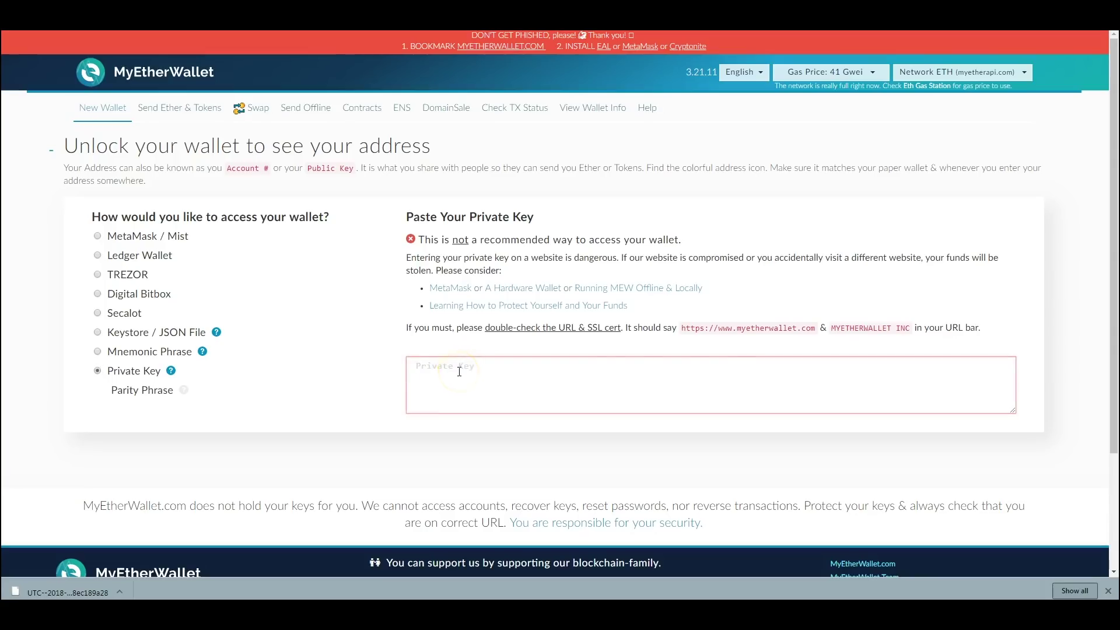
key("ctrl+v")
scroll(370, 337, "down", 2)
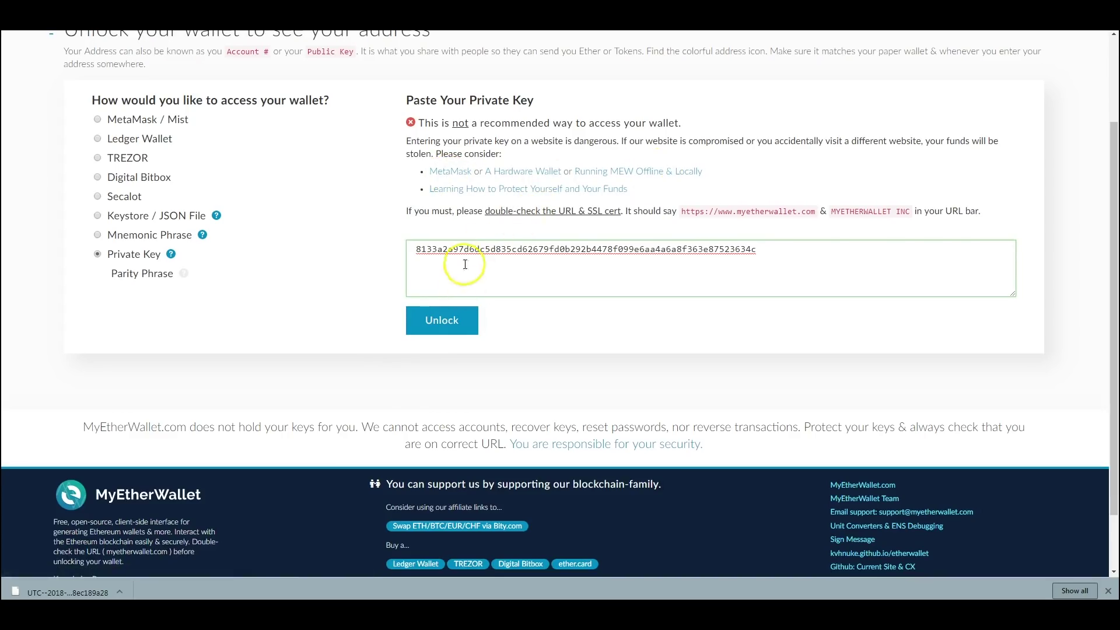
left_click(444, 318)
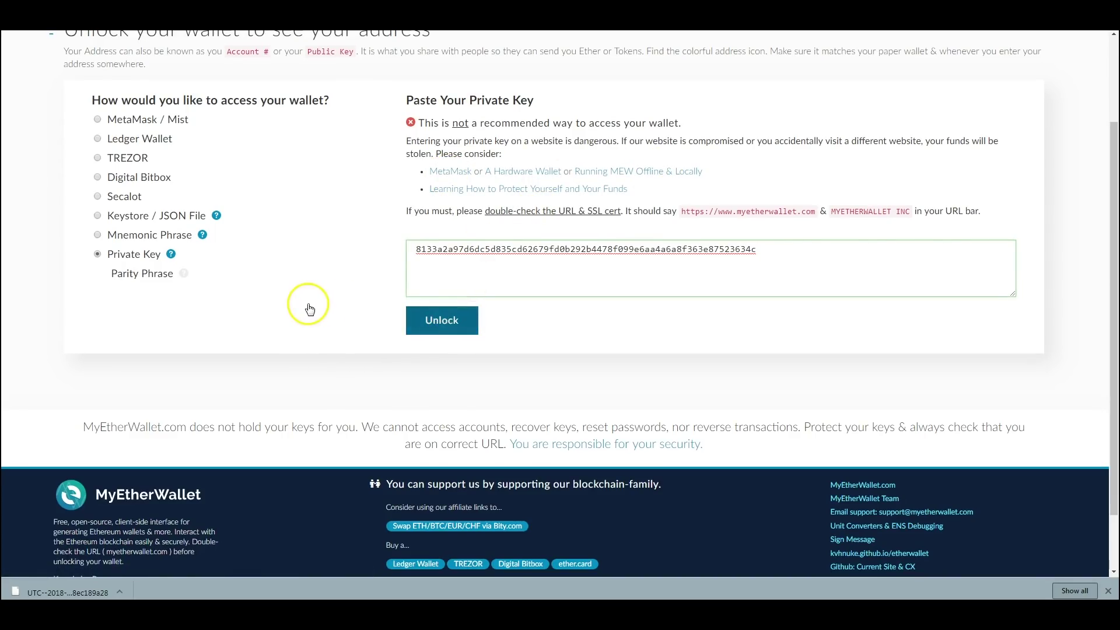
scroll(325, 292, "up", 2)
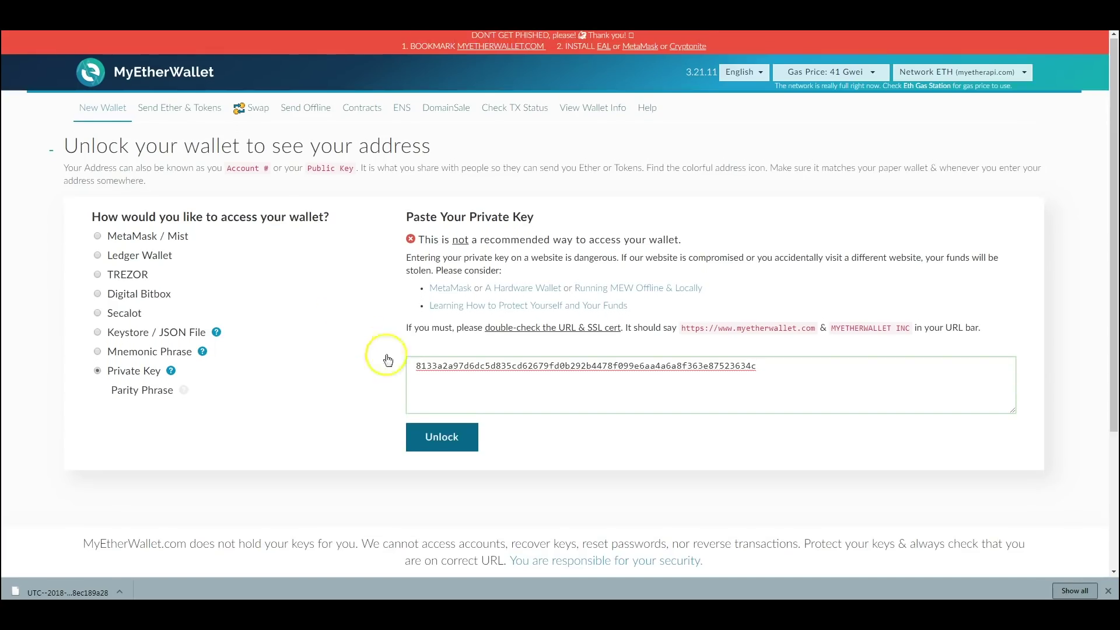
left_click(440, 437)
Review the wallet address, 0 ETH balance and QR codes, then go to Send Ether & Tokens.
scroll(292, 337, "down", 6)
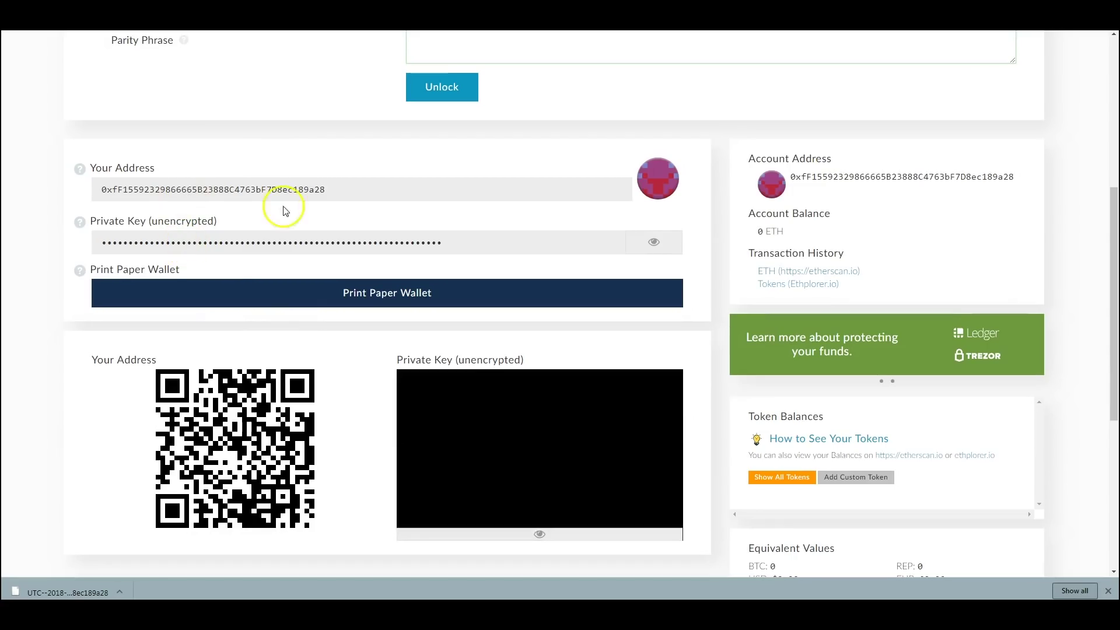
scroll(240, 233, "down", 2)
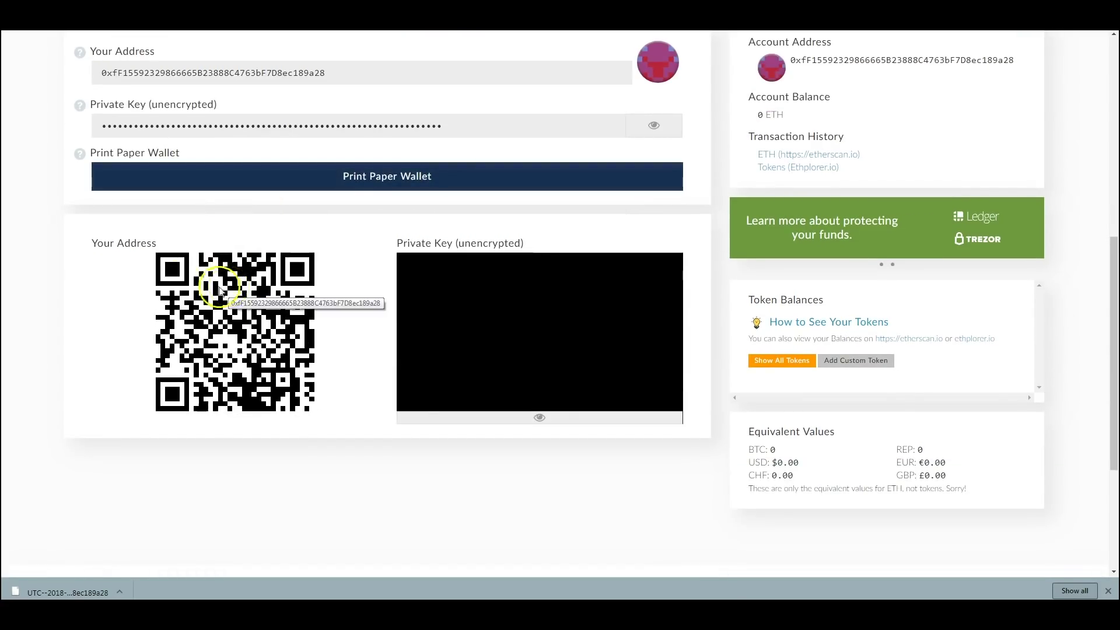
scroll(398, 337, "down", 1)
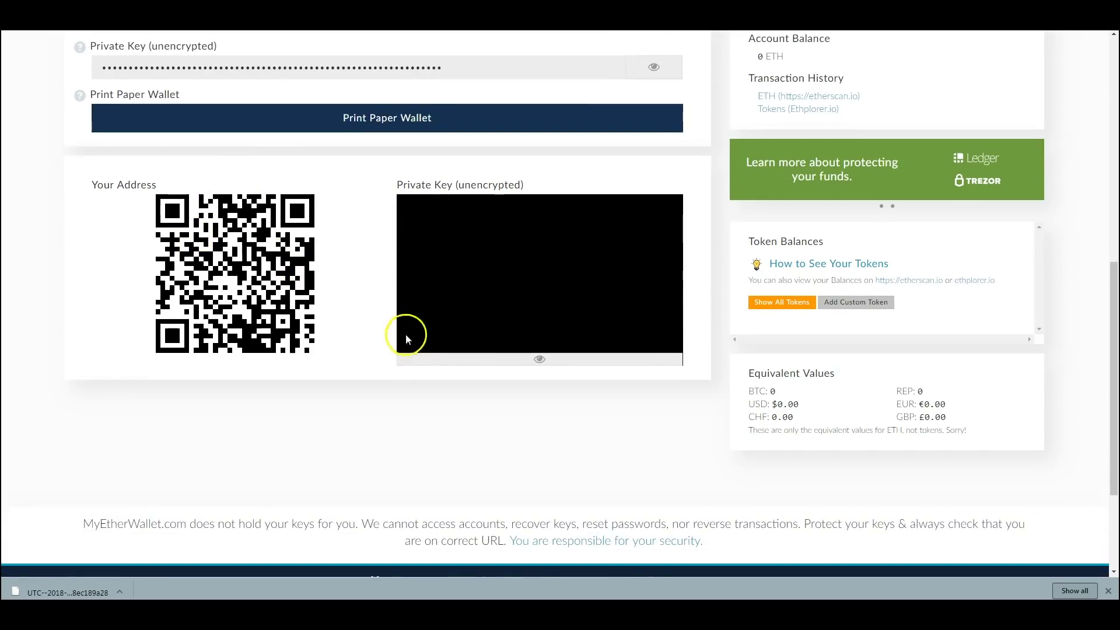
scroll(407, 339, "down", 2)
scroll(445, 333, "up", 6)
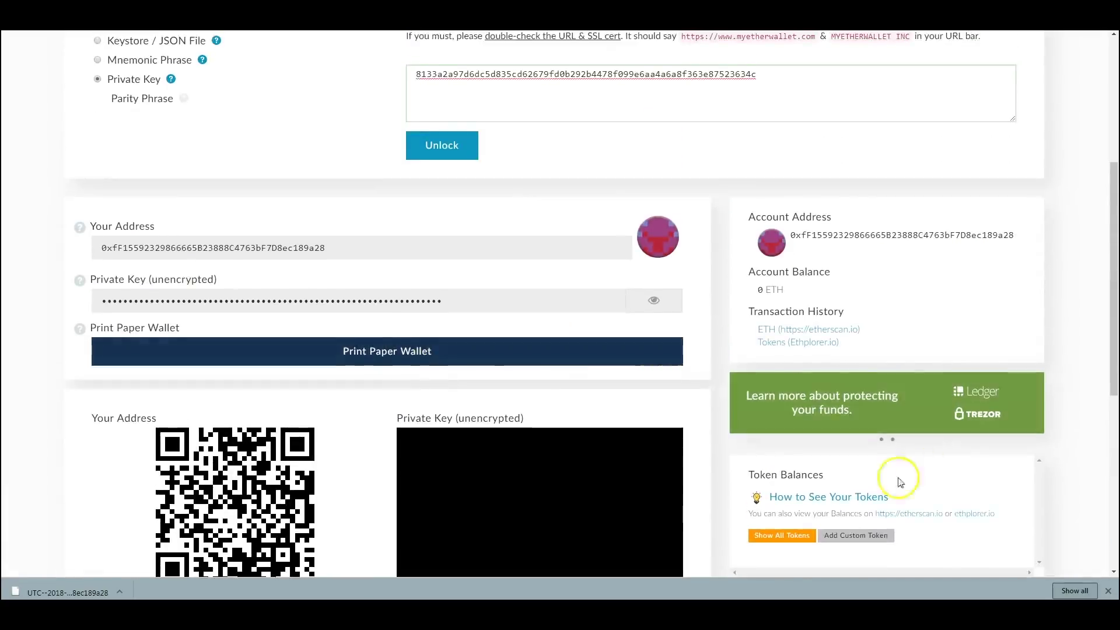
scroll(899, 481, "down", 3)
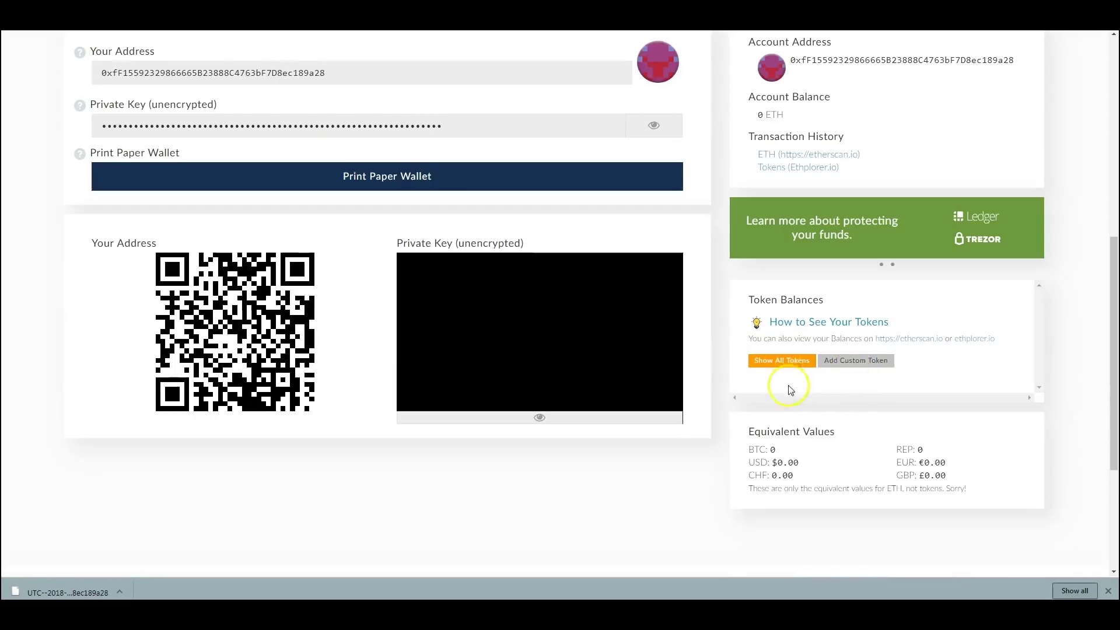
scroll(787, 390, "up", 5)
scroll(762, 375, "up", 2)
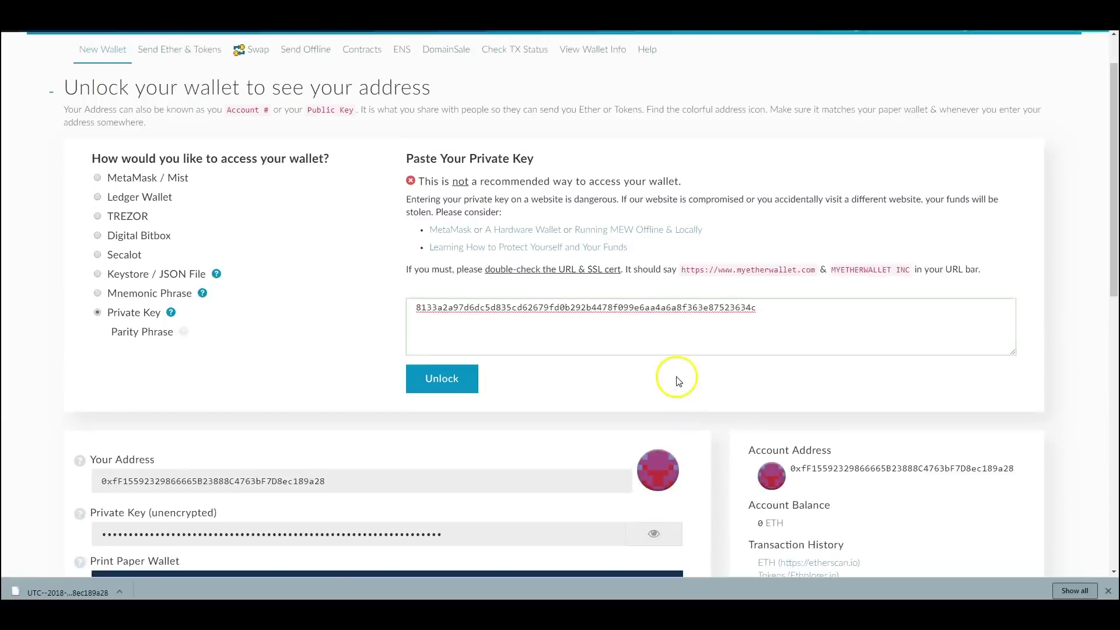
scroll(694, 397, "down", 3)
scroll(642, 397, "up", 4)
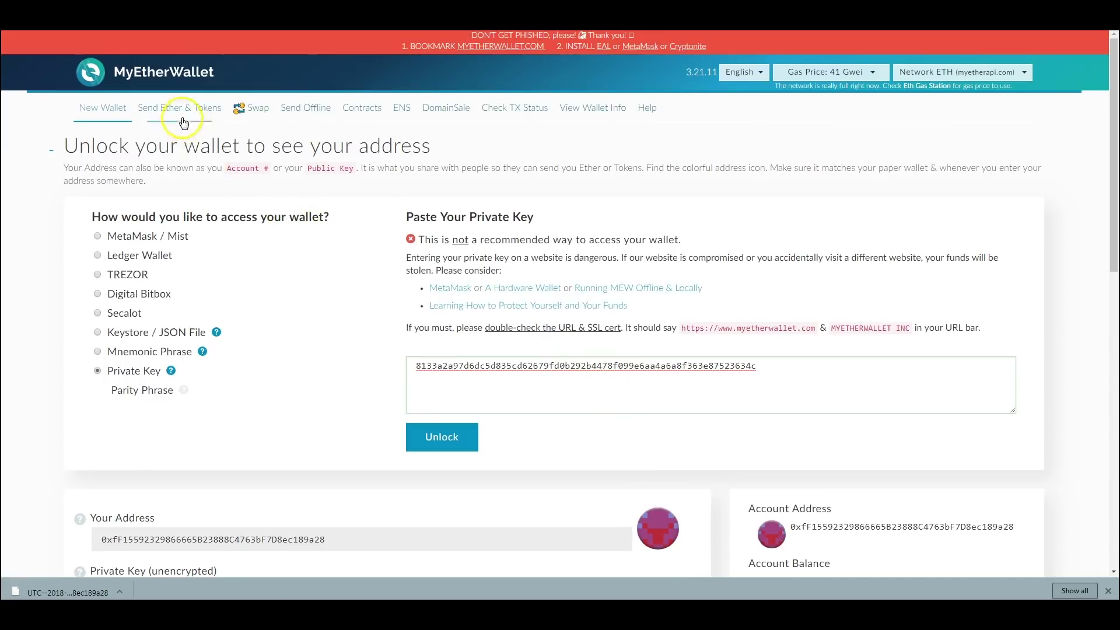
left_click(201, 109)
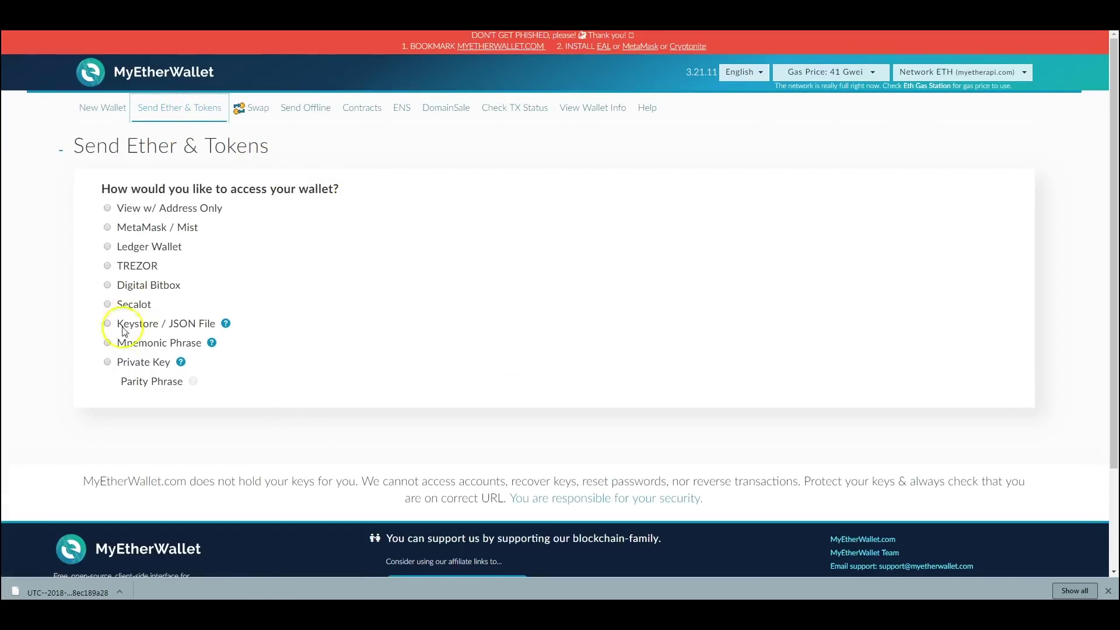
Unlock with the pasted private key to show the To Address and Amount send form.
left_click(110, 364)
left_click(524, 362)
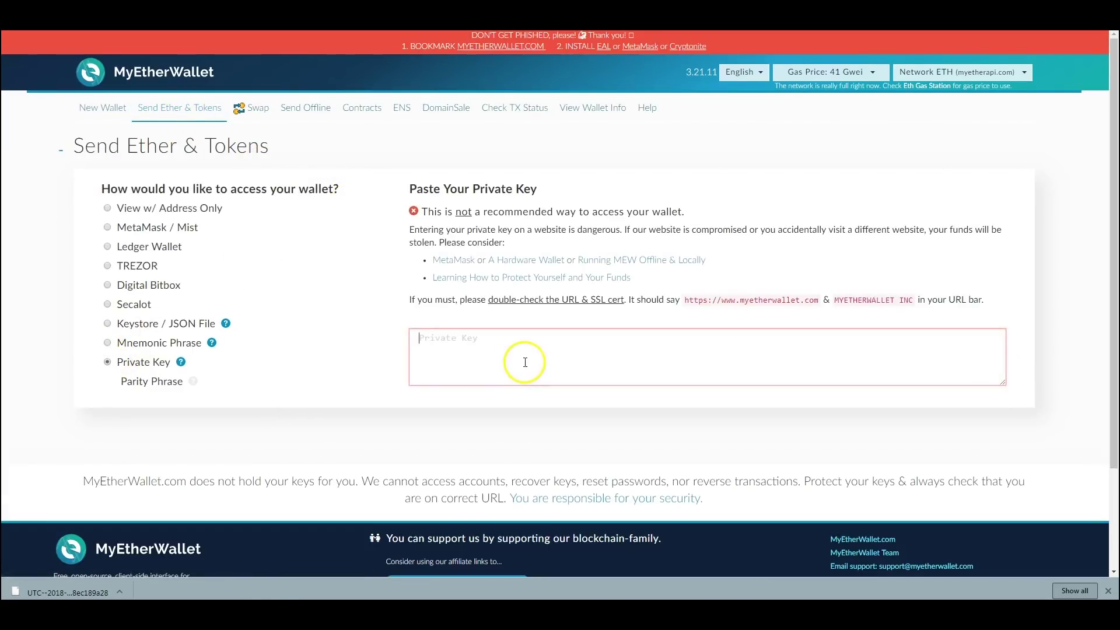
key("ctrl+v")
left_click(455, 407)
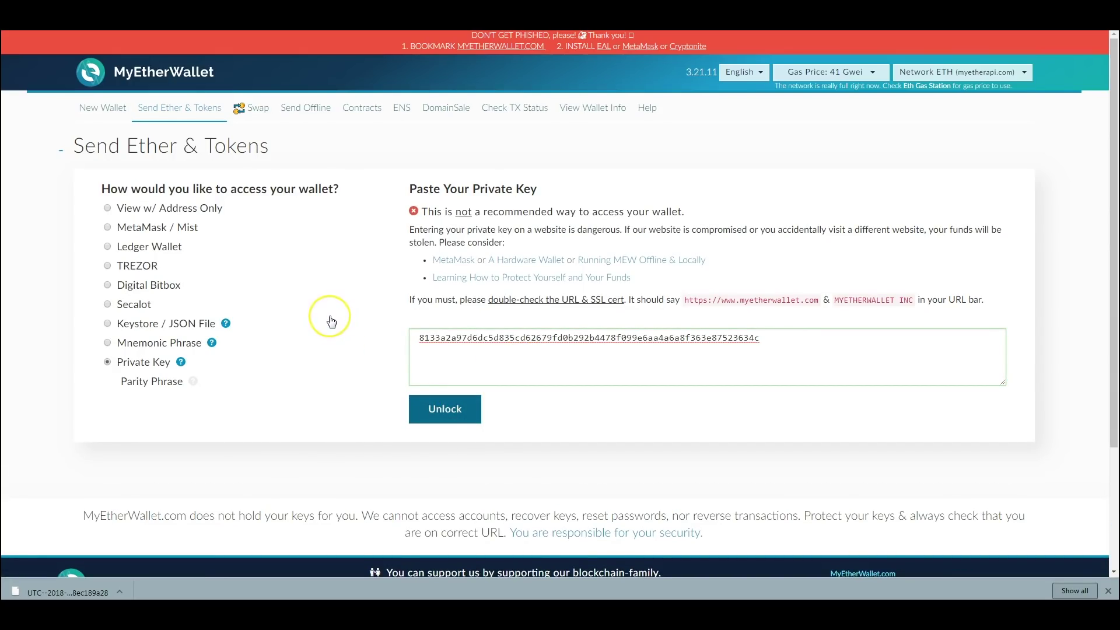
scroll(325, 317, "down", 3)
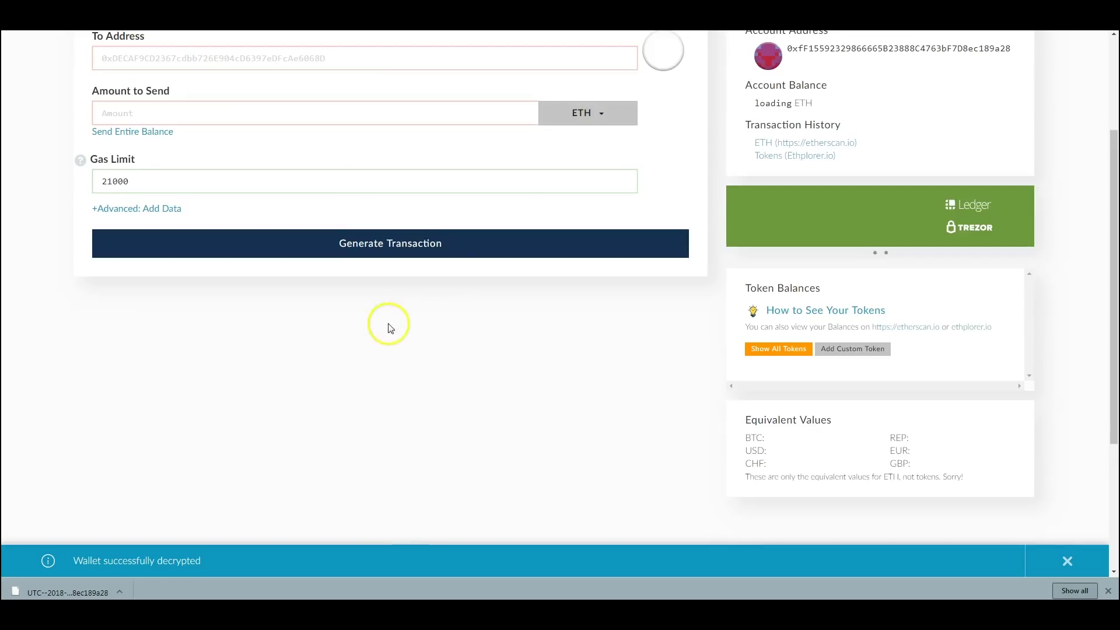
scroll(280, 274, "up", 2)
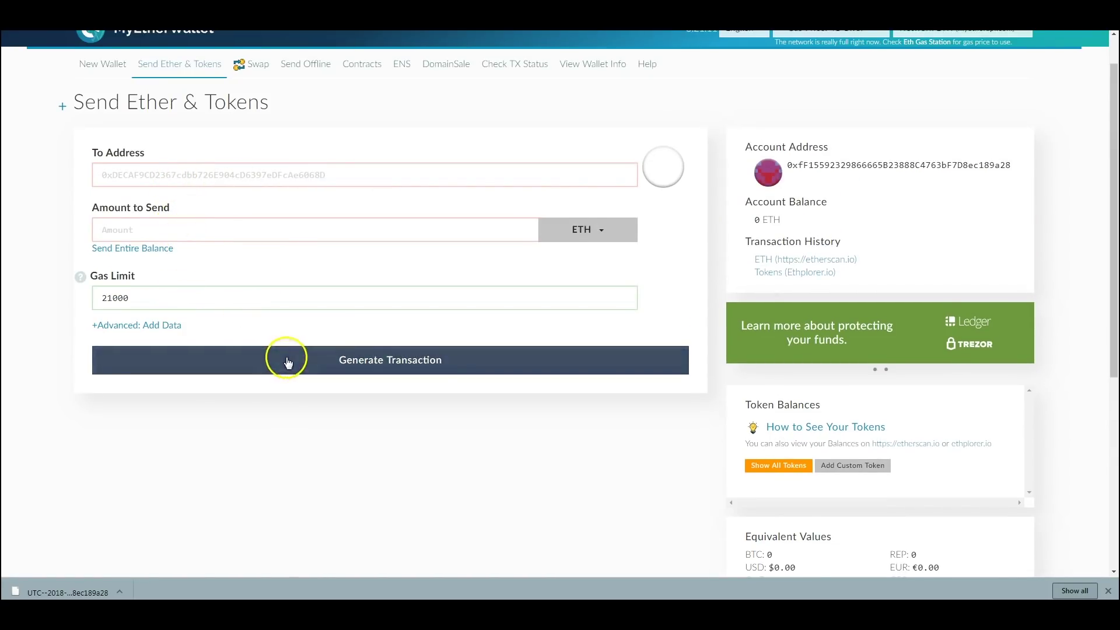
scroll(286, 357, "up", 1)
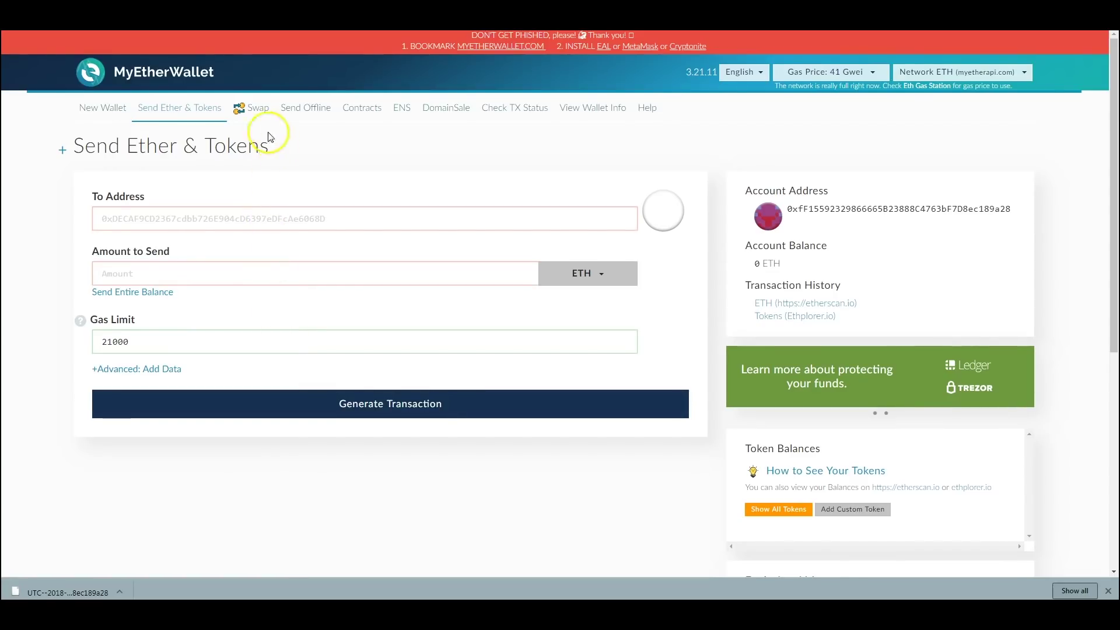